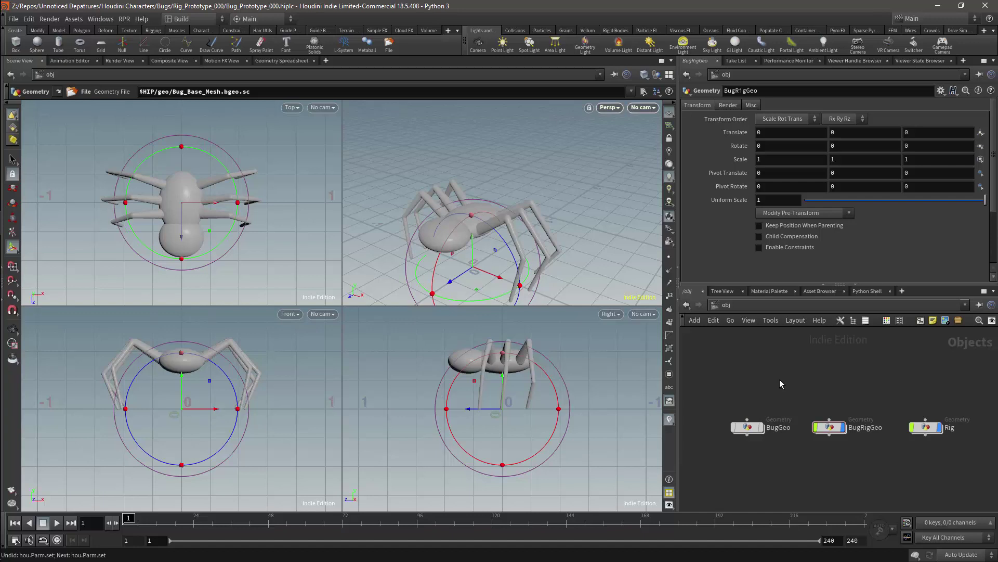
Step: Add a Skeleton node inside BugRigGeo, display it, and template file1's bug mesh as wireframe
double_click(831, 429)
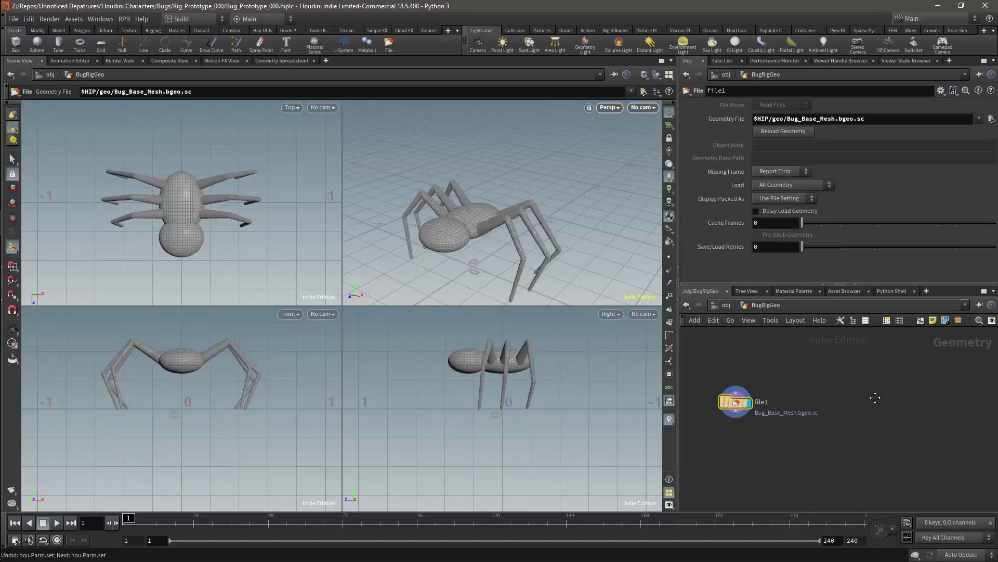
key(Tab)
text(skel)
key(Return)
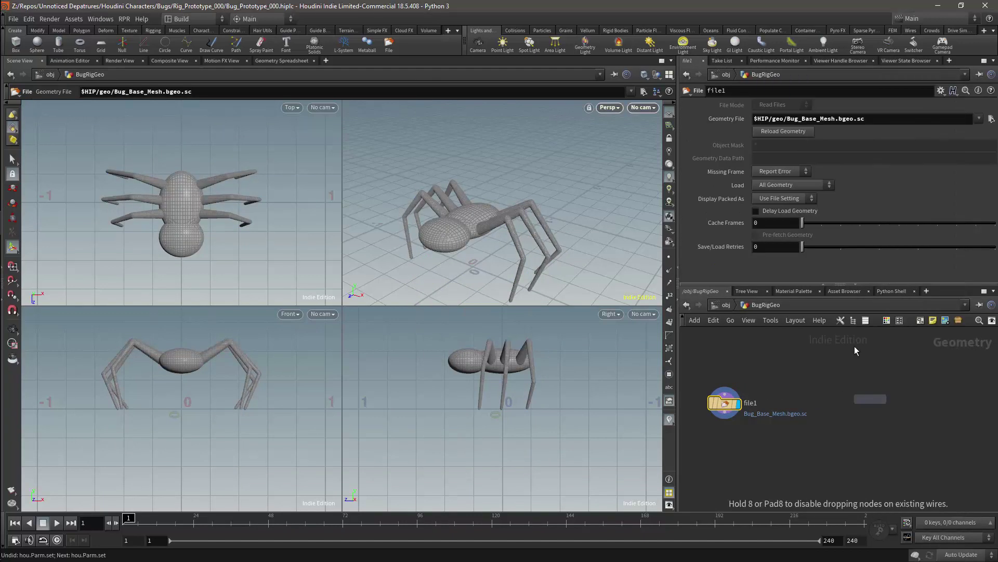
click(888, 403)
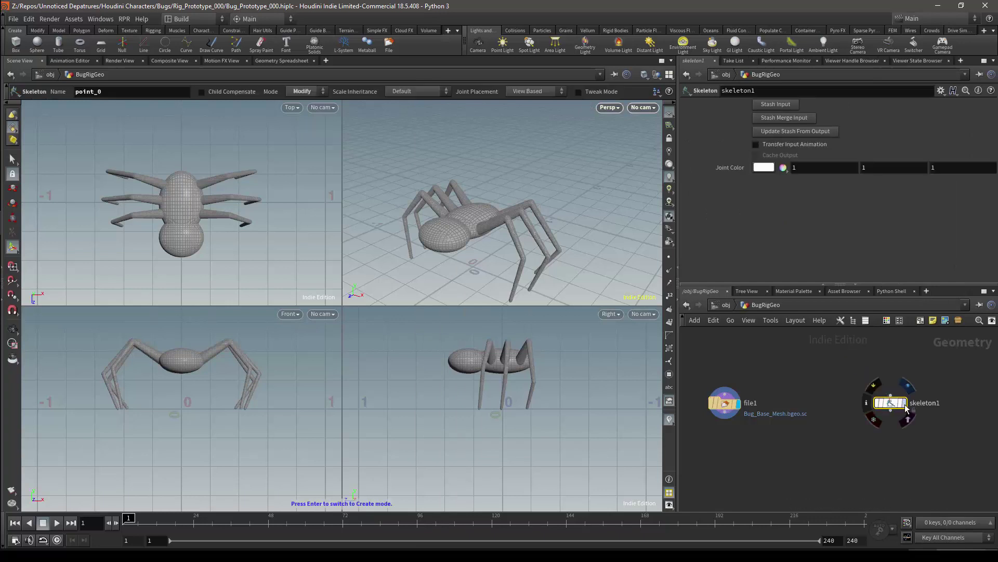
click(904, 403)
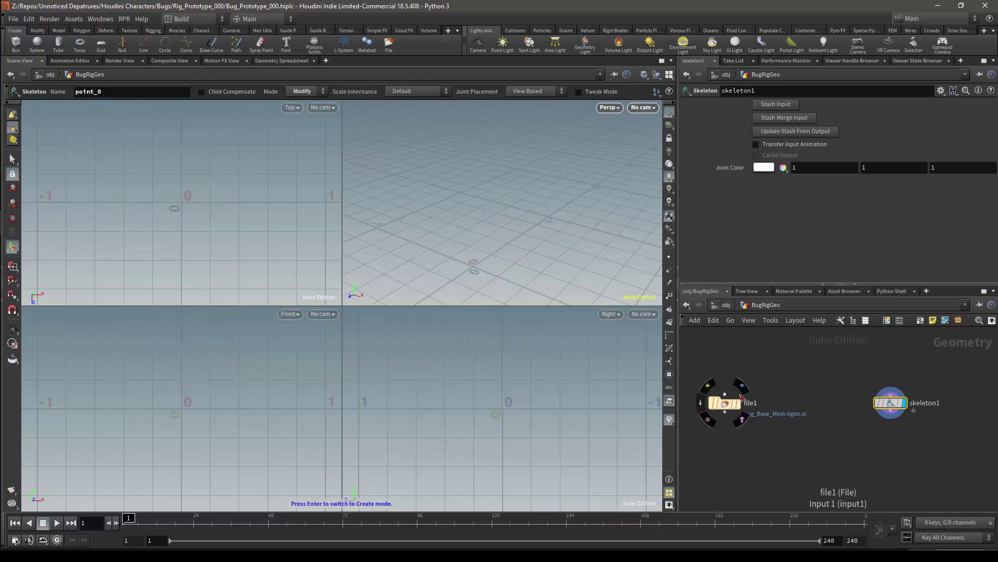
click(741, 419)
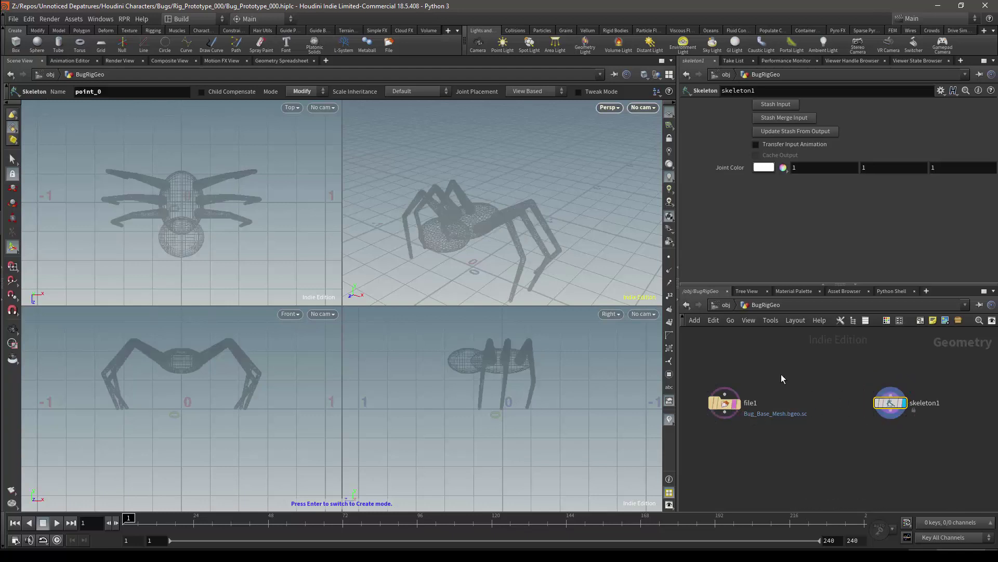
Step: Draw a three-joint trial chain from near the origin up into the bug's body
key(Return)
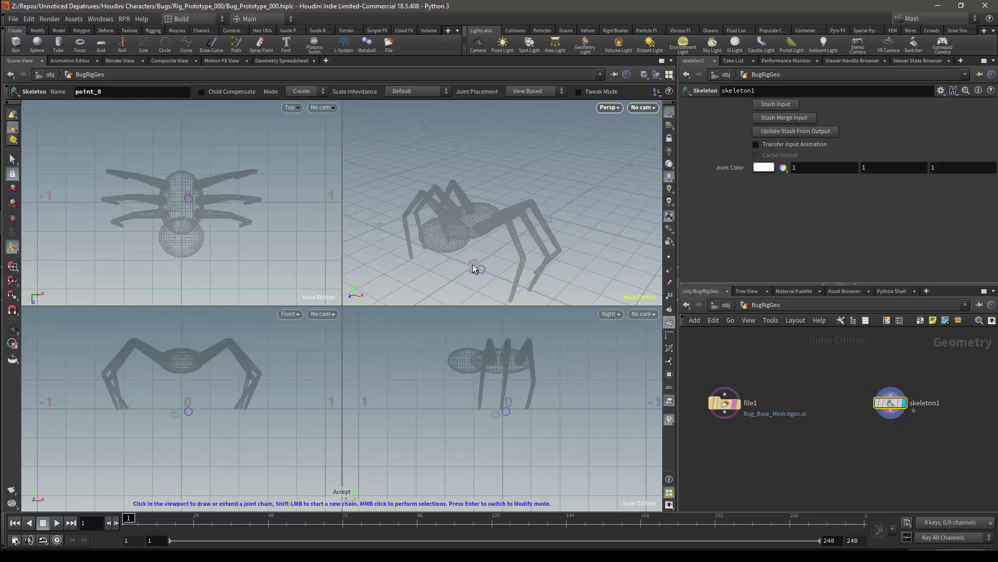
click(473, 268)
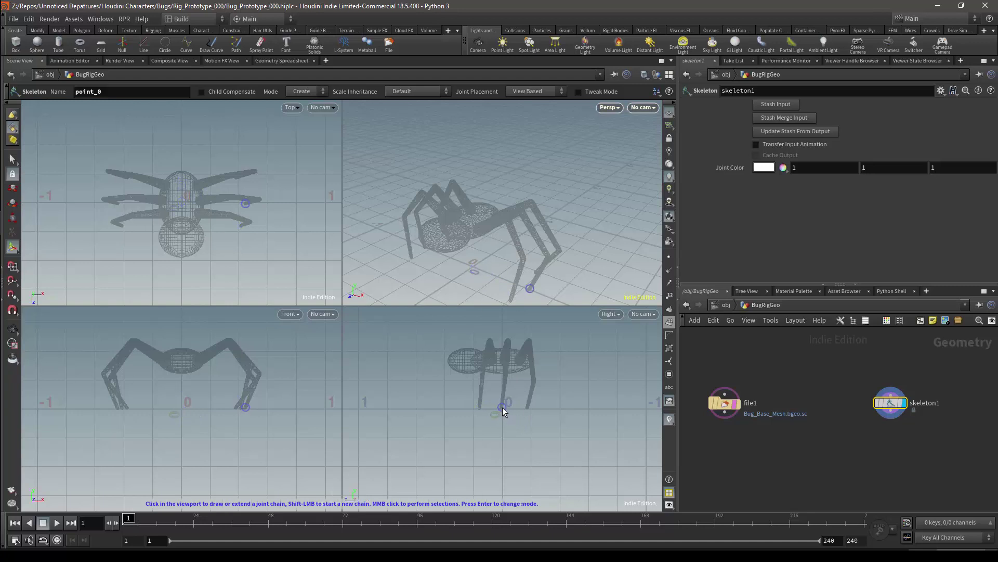
drag(502, 407, 505, 362)
click(505, 359)
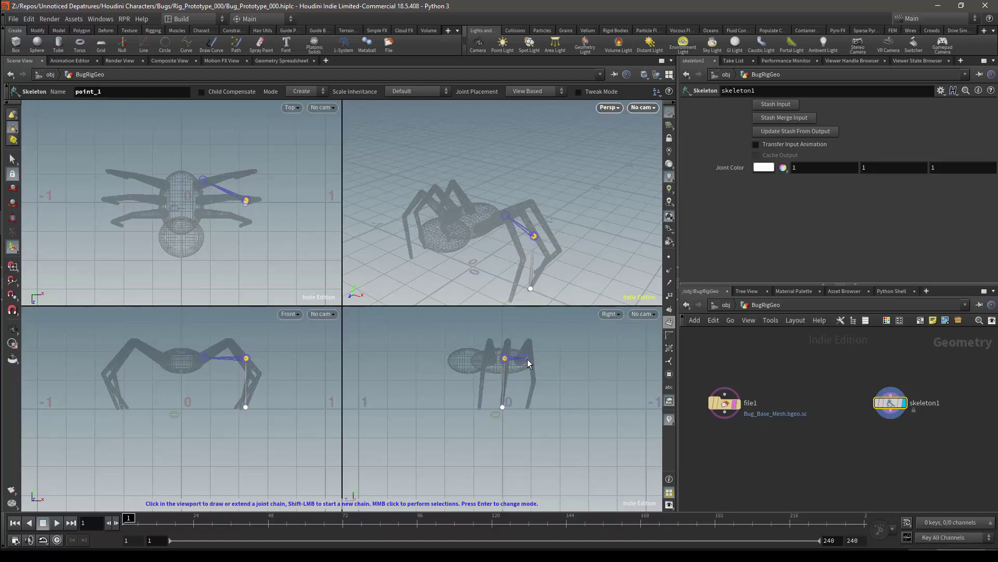
click(529, 360)
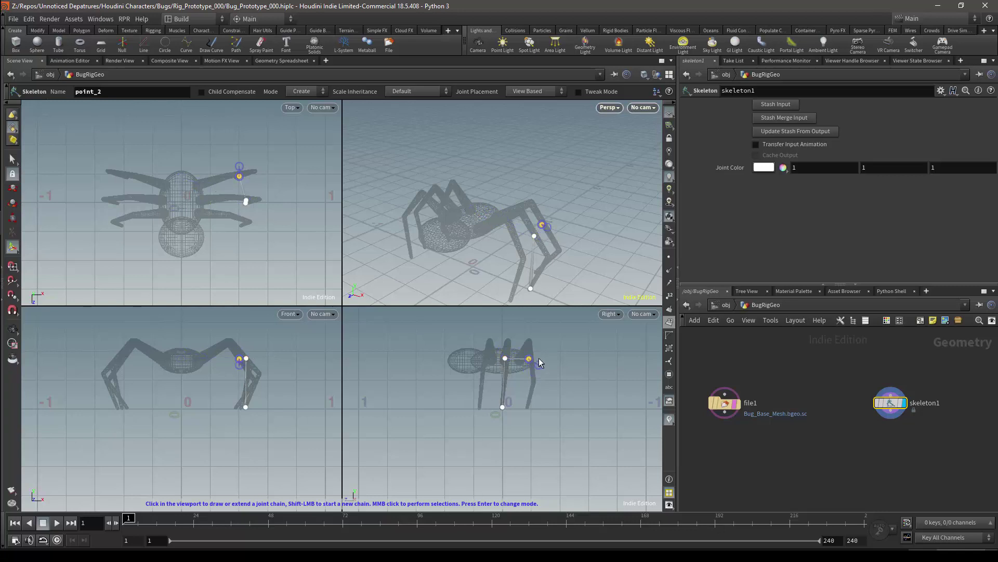
Step: Move the chain's middle joint down to the leg's base in the perspective view
key(Escape)
drag(557, 257, 495, 285)
right_drag(494, 285, 524, 205)
key(Return)
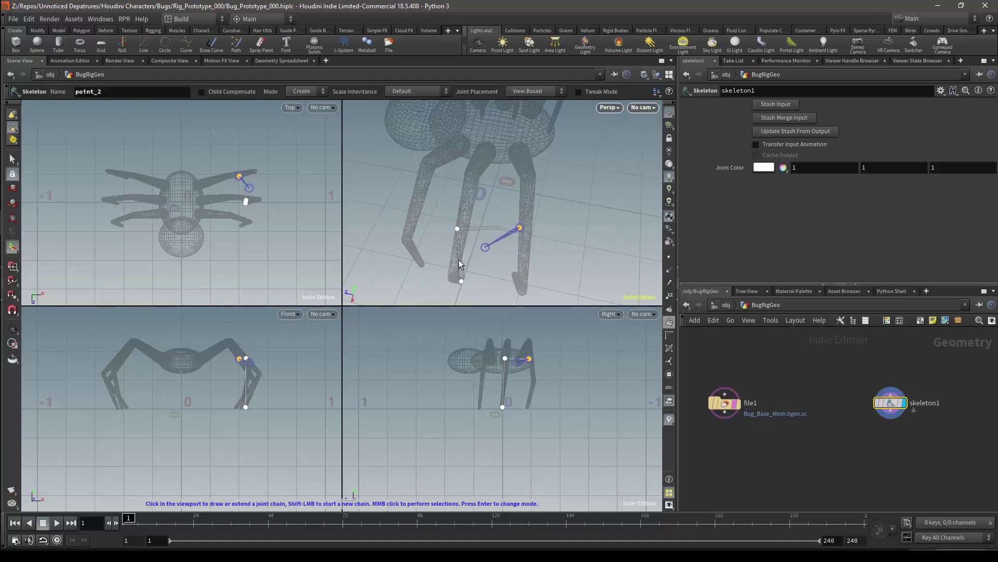
drag(457, 229, 465, 288)
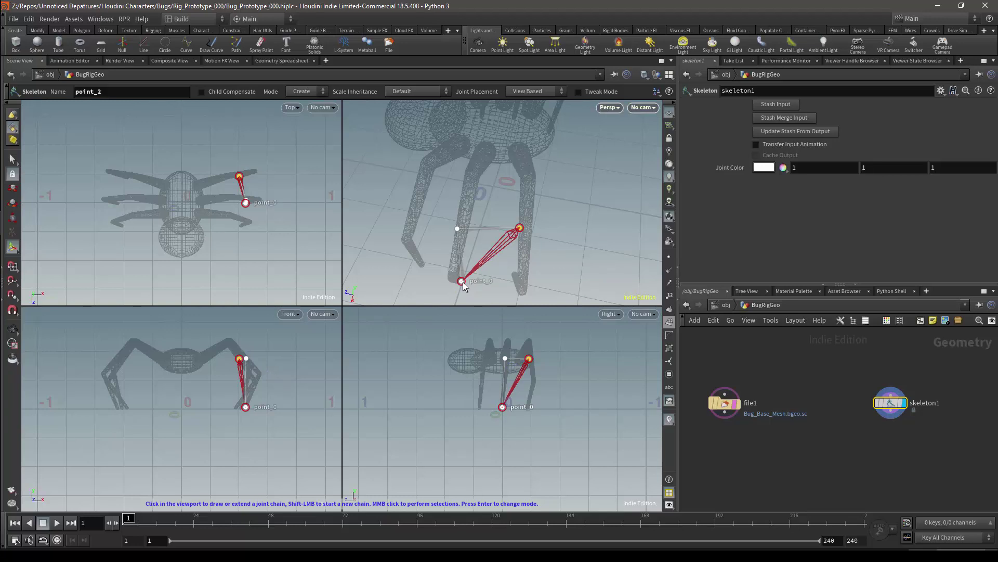
Step: Set the skeleton's Joint Placement to Freehand
click(520, 228)
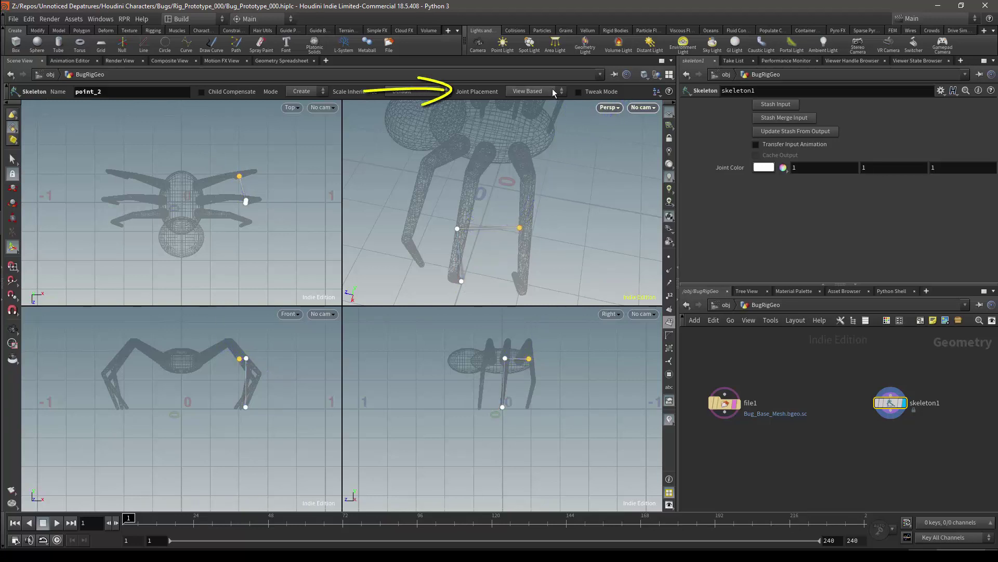
click(527, 92)
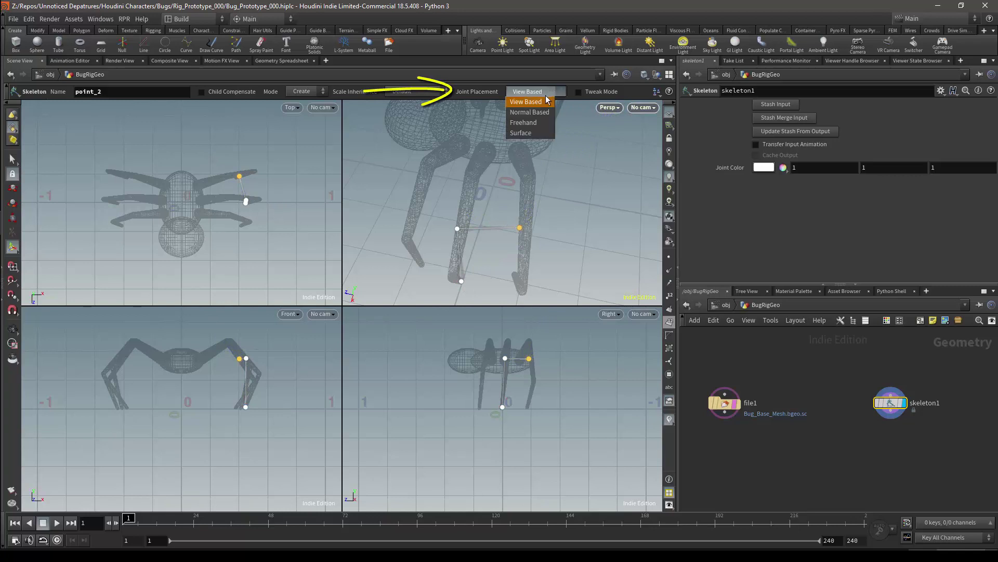
click(523, 123)
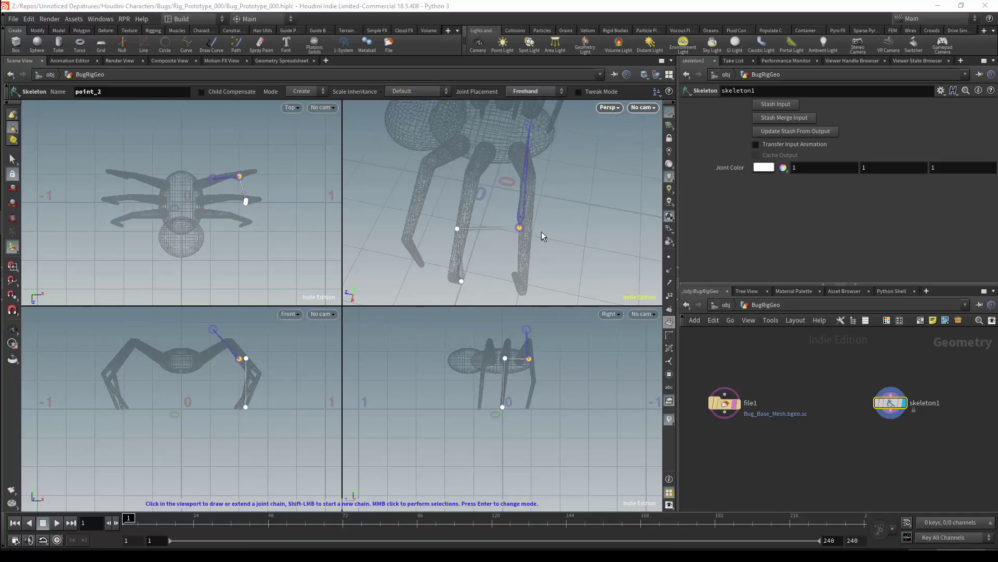
Step: Undo the trial chain and draw a two-joint chain from the origin into the body
key(ctrl+z)
key(Return)
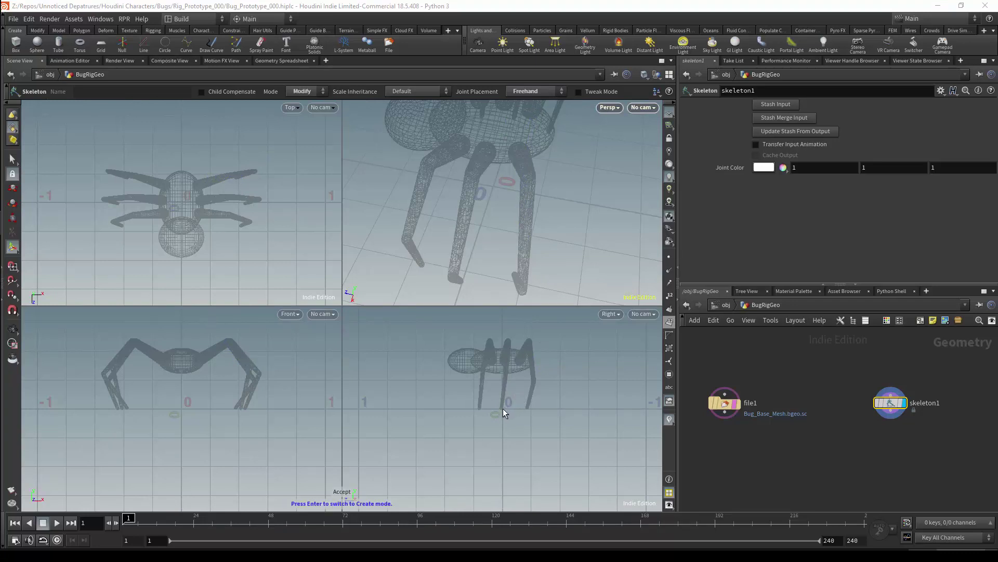
key(Return)
click(502, 407)
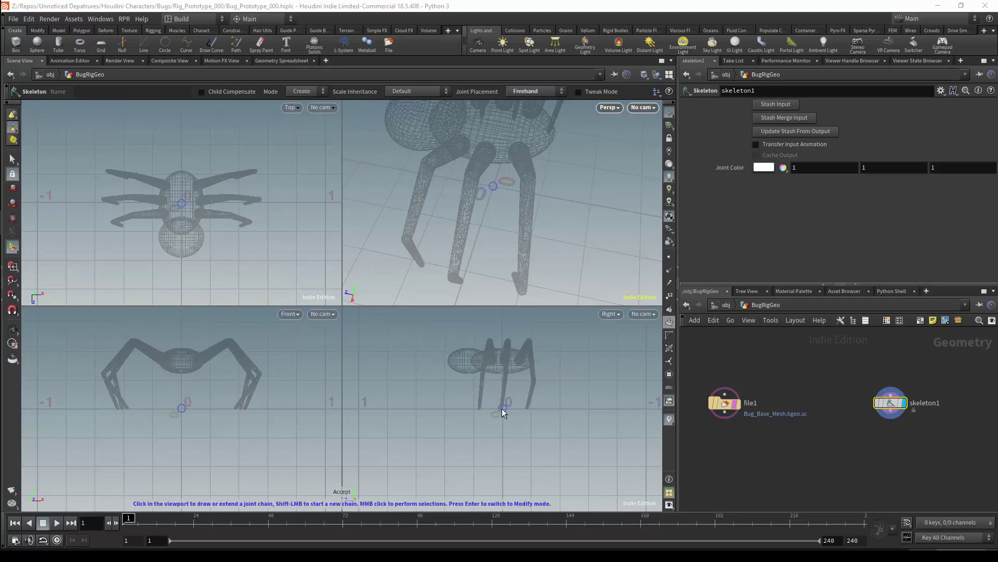
click(502, 360)
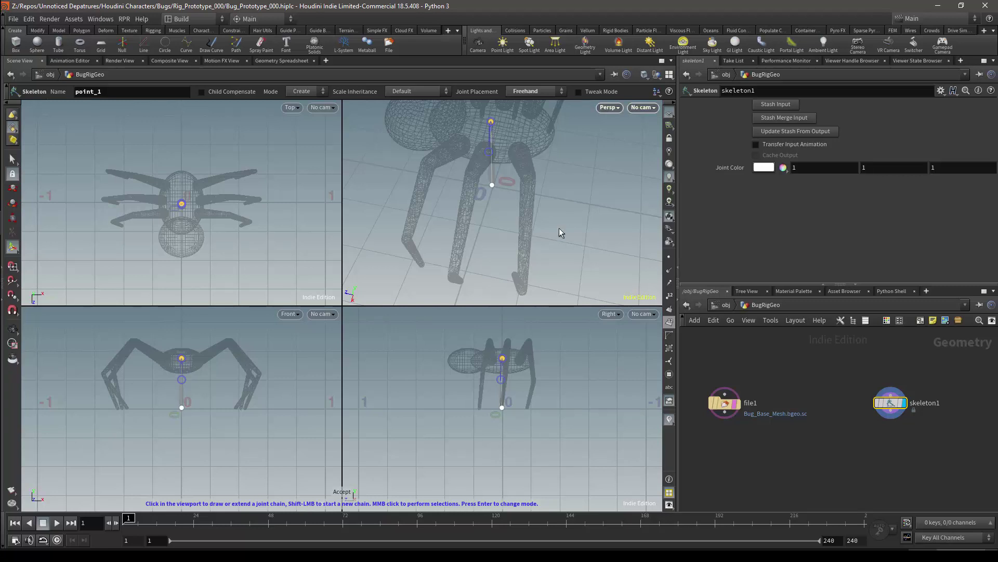
key(Escape)
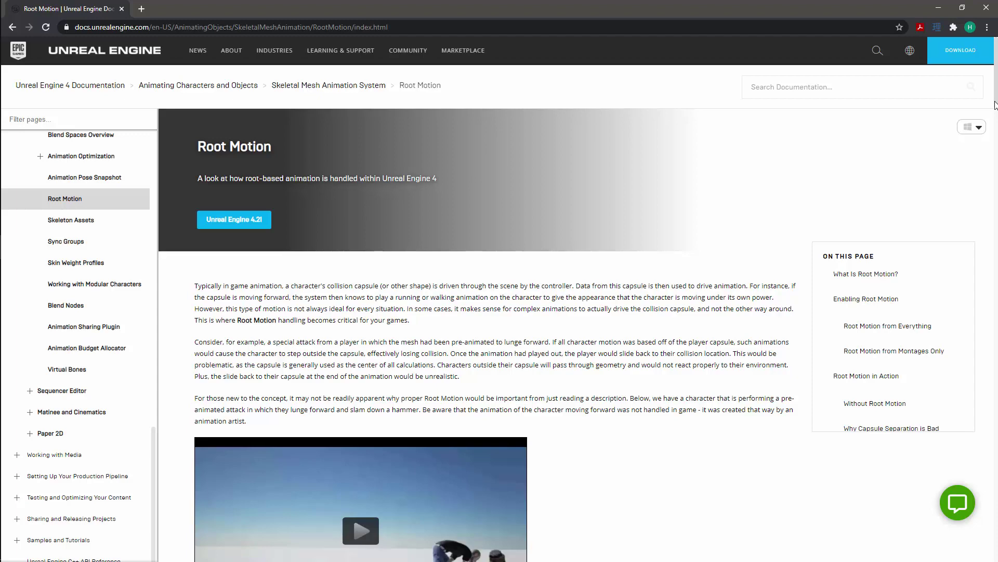
Step: Scroll further down the Root Motion documentation page
drag(995, 105, 995, 186)
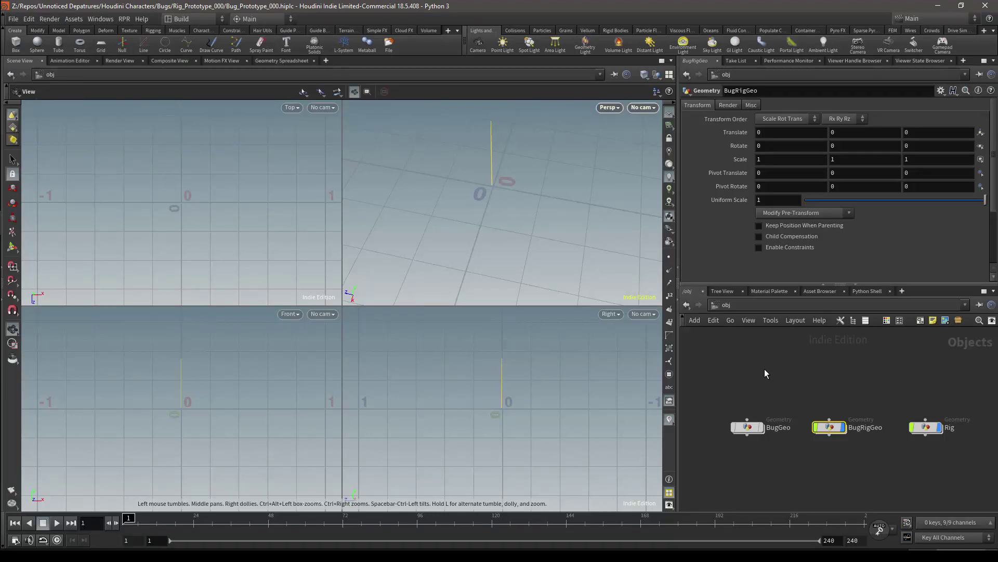
Step: Display the BugGeo object and go inside its network
click(748, 427)
click(761, 427)
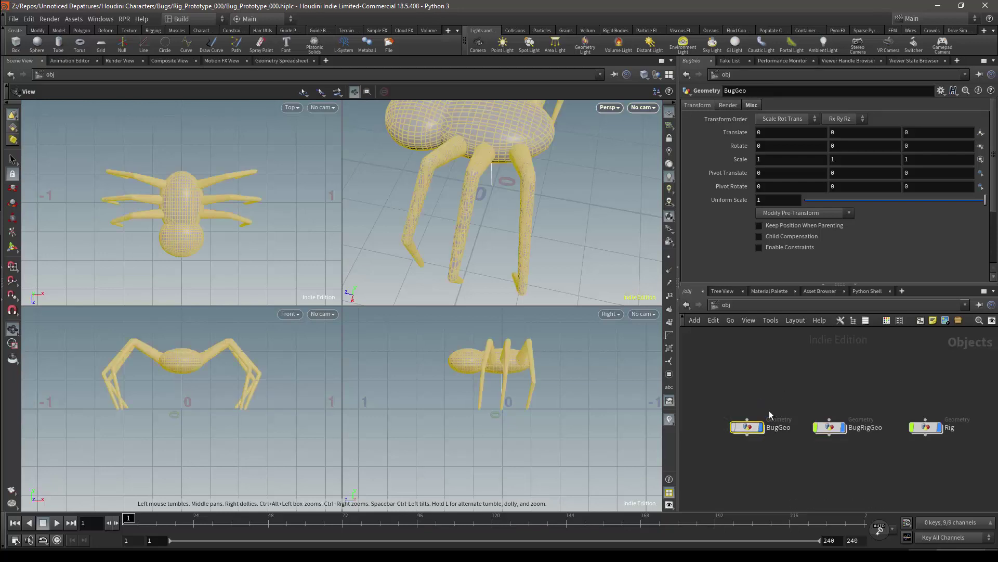
double_click(748, 427)
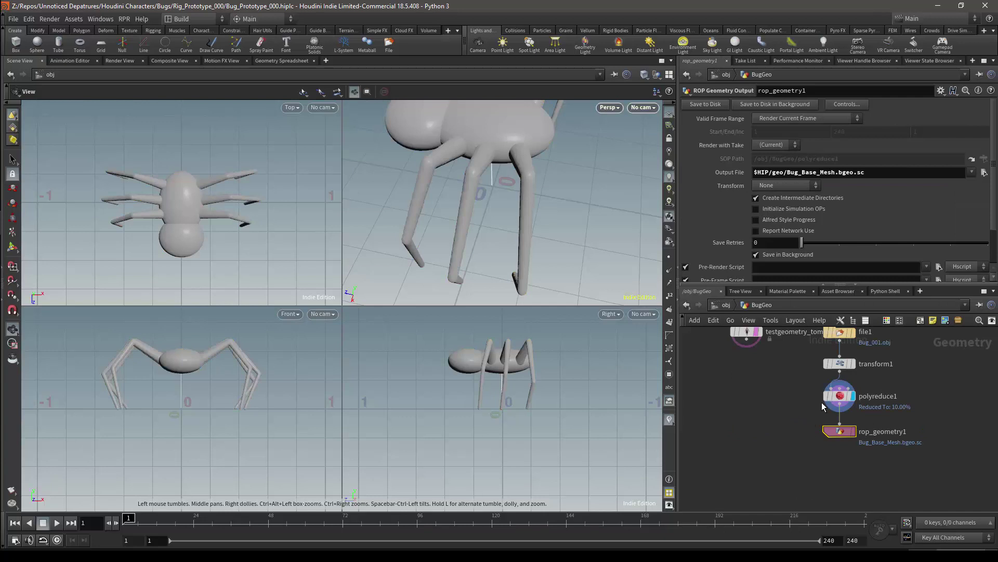
Step: Shift the bug mesh with transform1 to Translate Z about -0.09, centring it over the origin
click(839, 363)
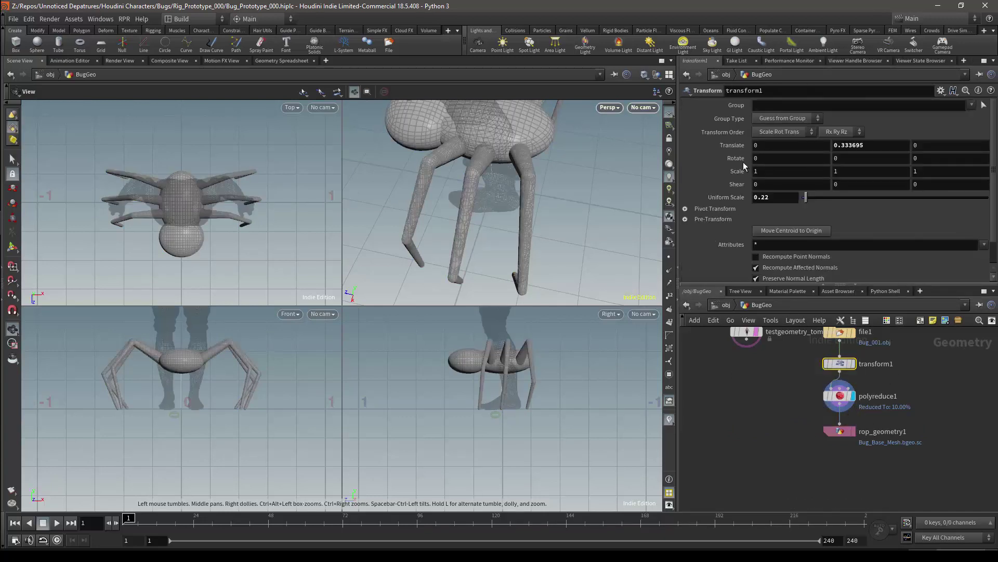
key(Return)
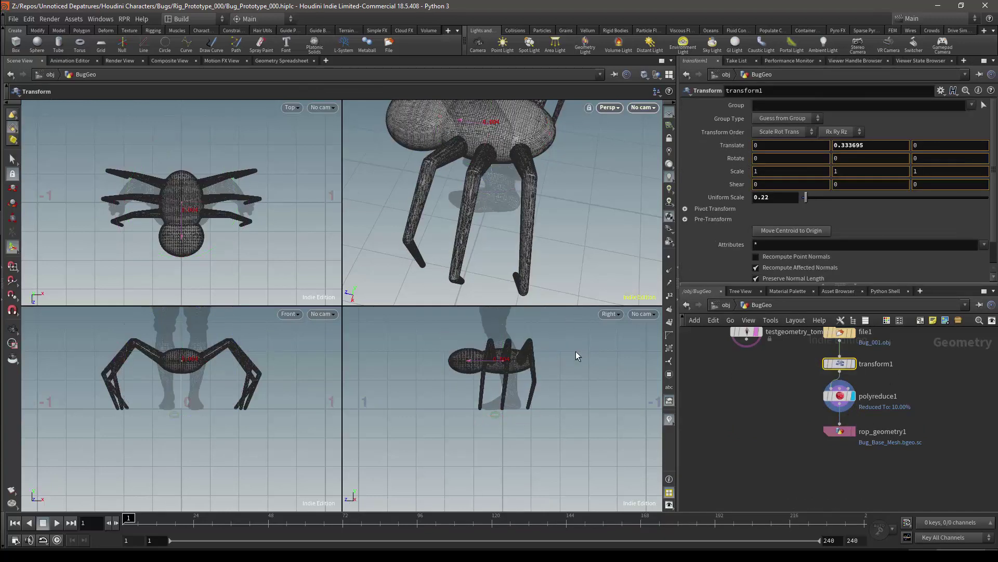
drag(575, 351, 613, 351)
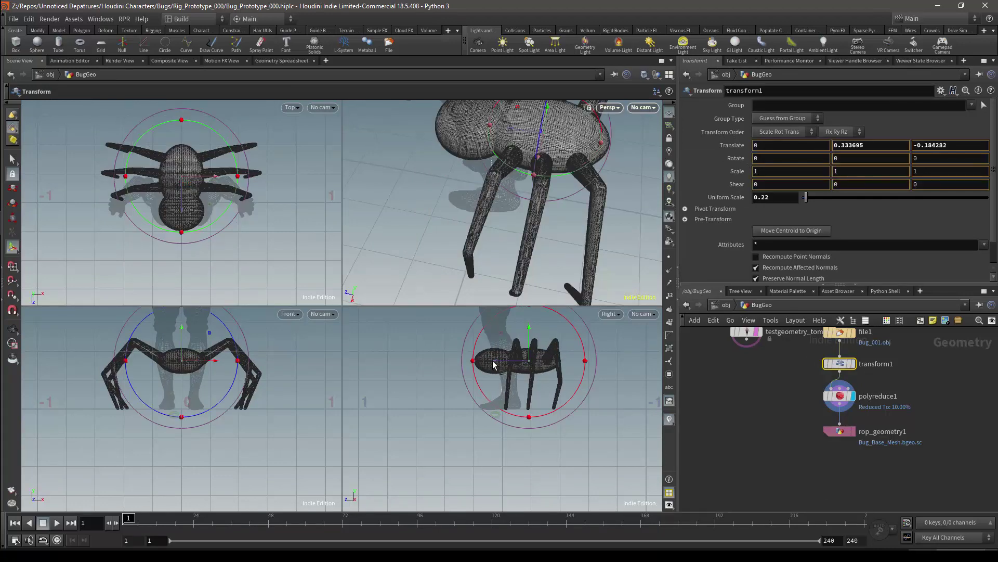
click(838, 402)
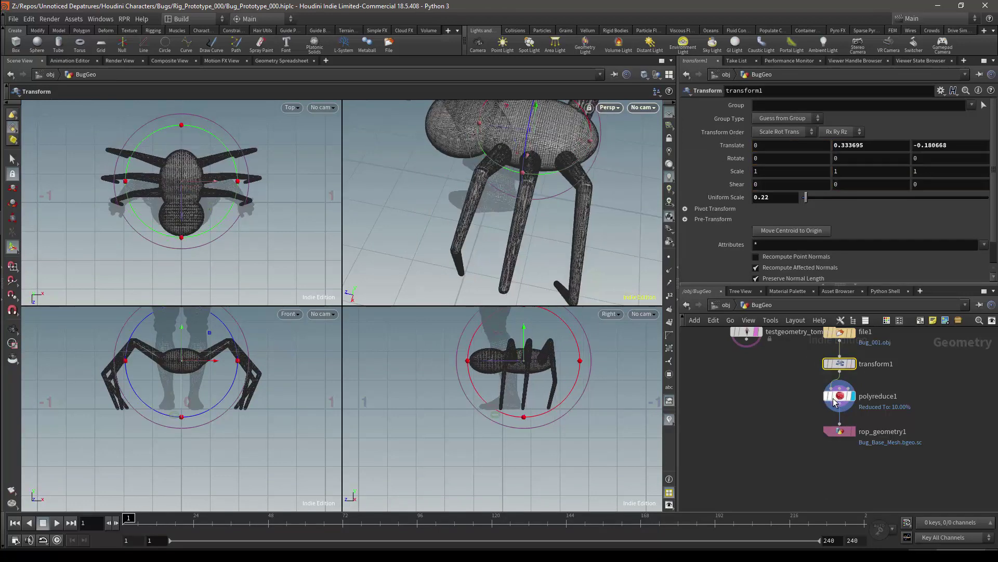
click(839, 364)
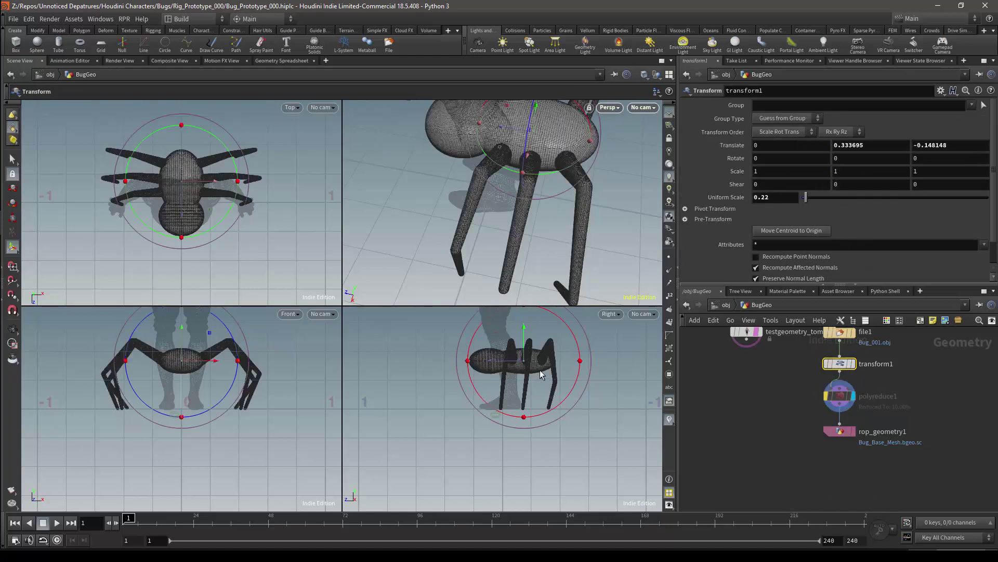
drag(483, 367, 479, 366)
key(r)
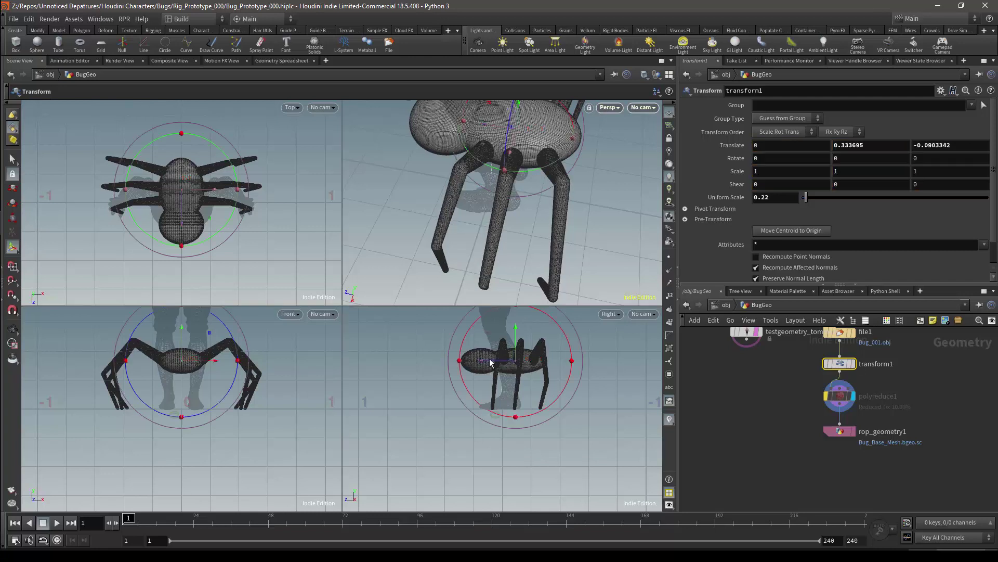
mouse_move(827, 399)
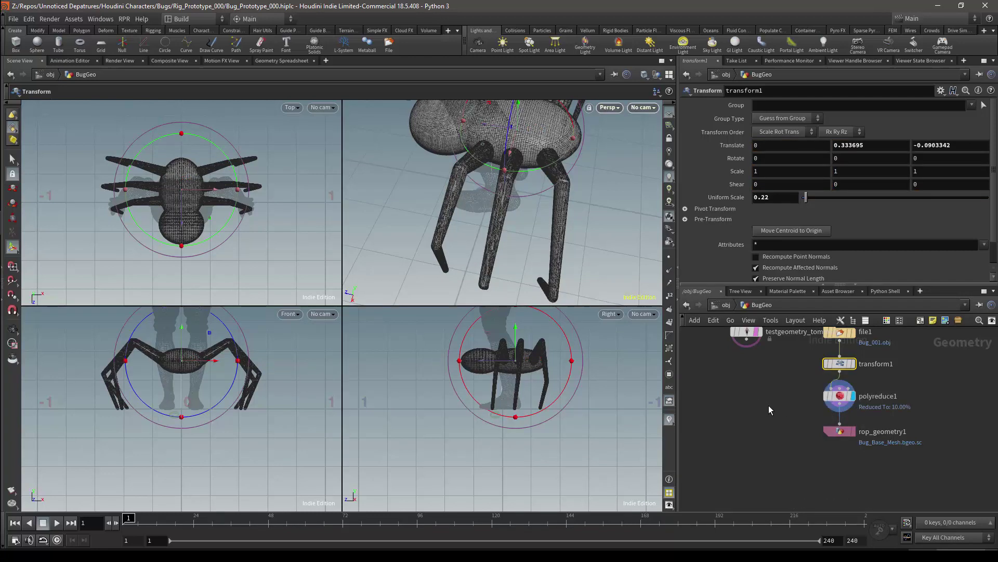
Step: Save the recentred mesh with rop_geometry1 and reload it in BugRigGeo's file1
click(851, 433)
click(721, 105)
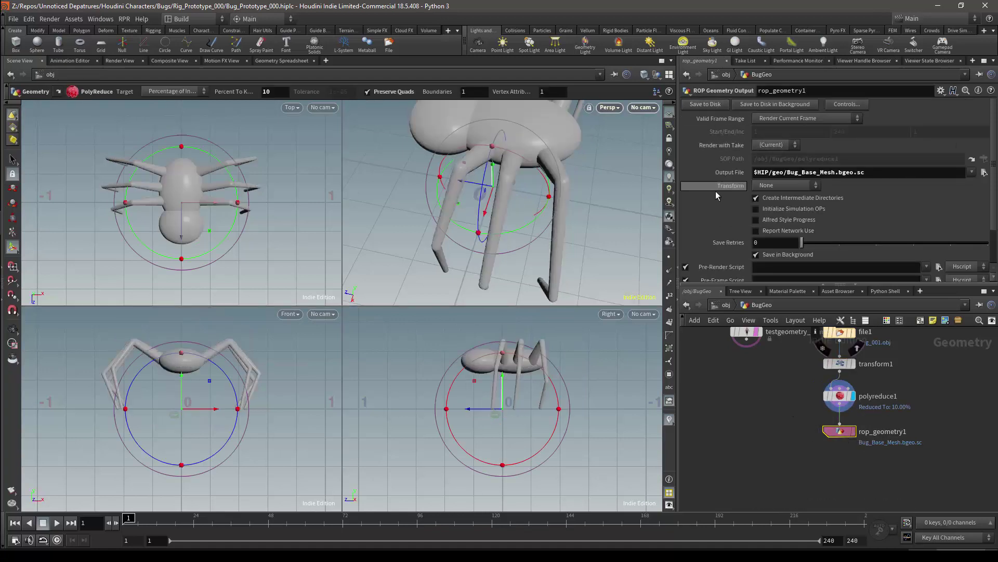
click(726, 305)
click(832, 427)
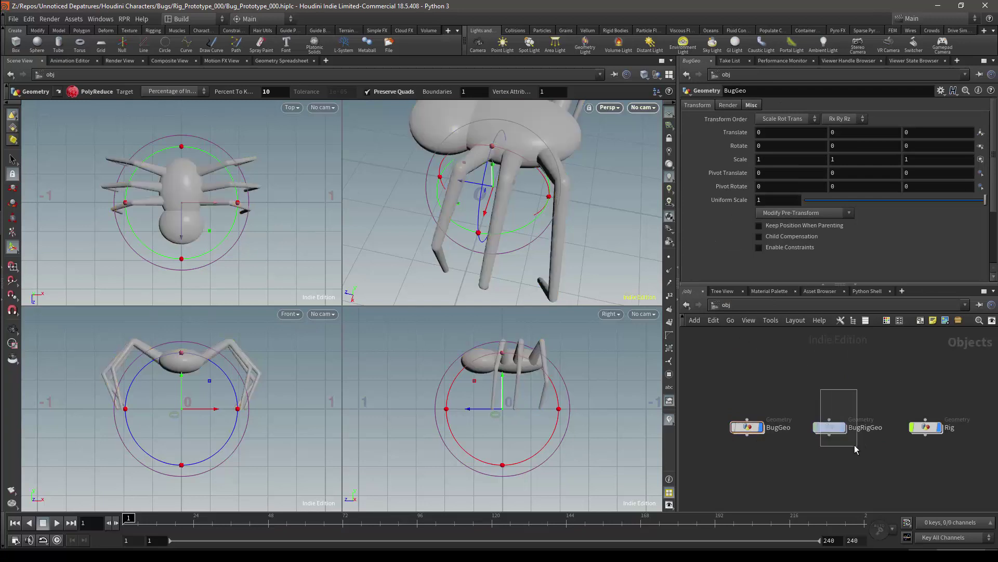
double_click(828, 427)
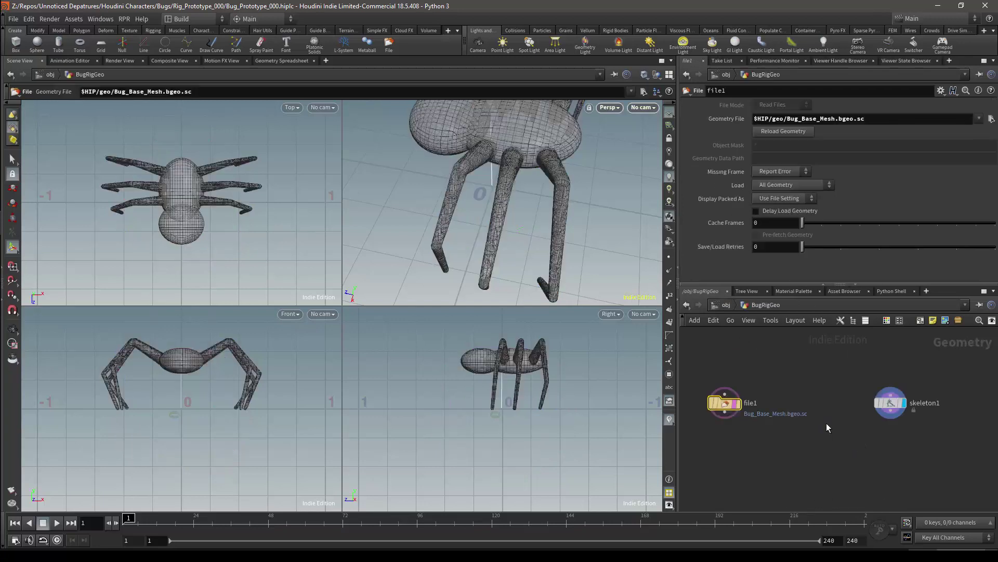
click(779, 131)
Step: Hide the original BugGeo object and return inside BugRigGeo
click(723, 305)
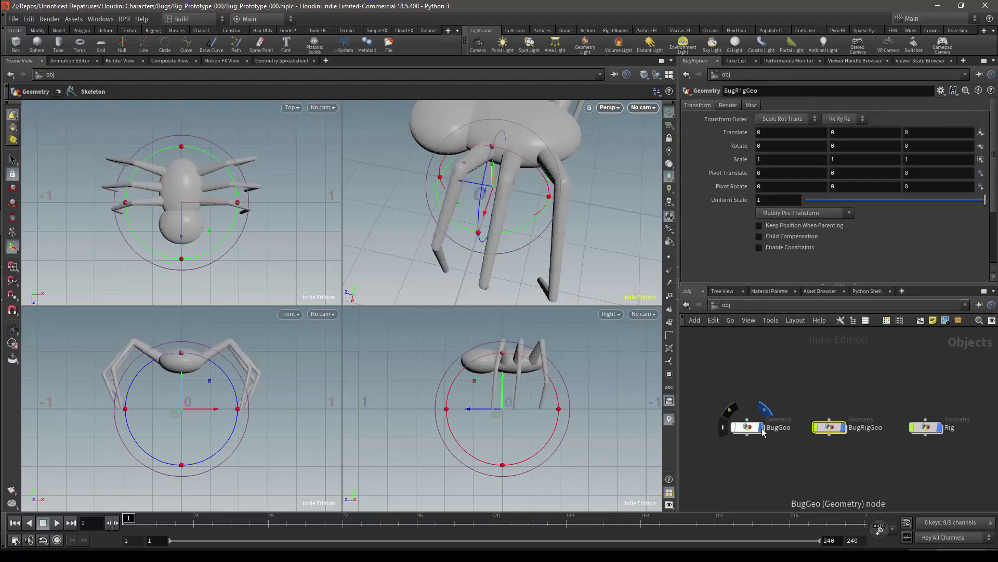
click(760, 427)
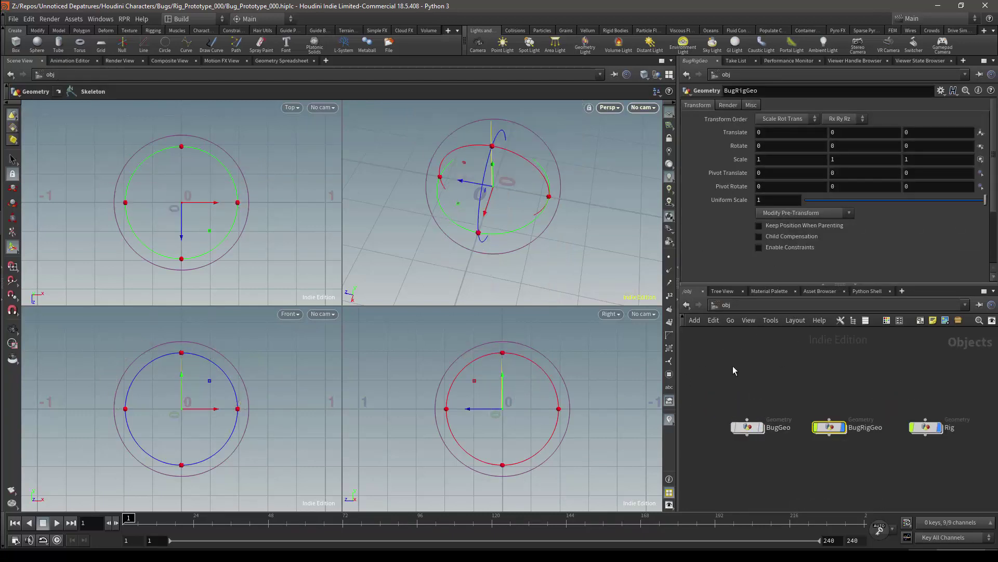
double_click(828, 428)
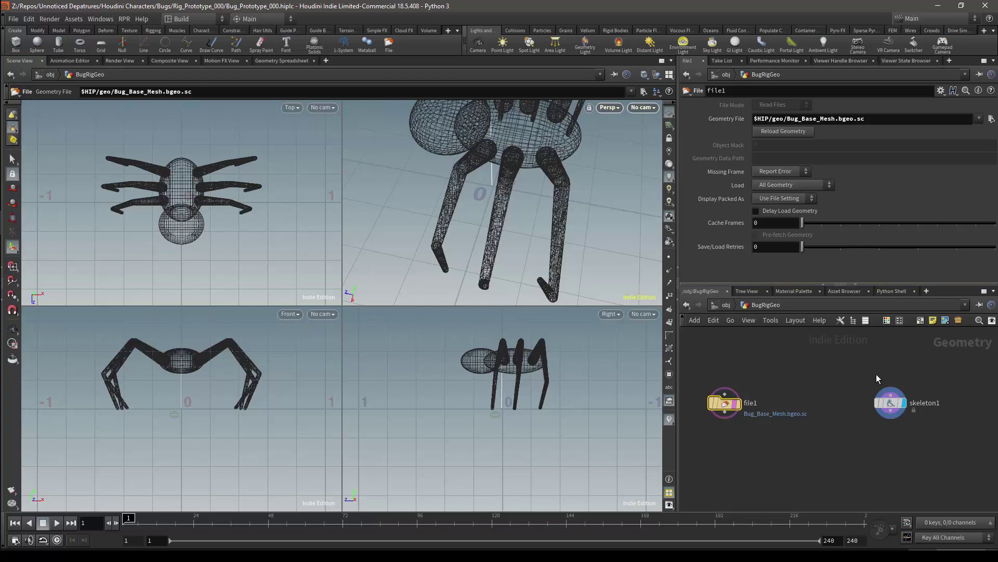
Step: Select skeleton1 for joint editing and undo the last joint change
click(890, 402)
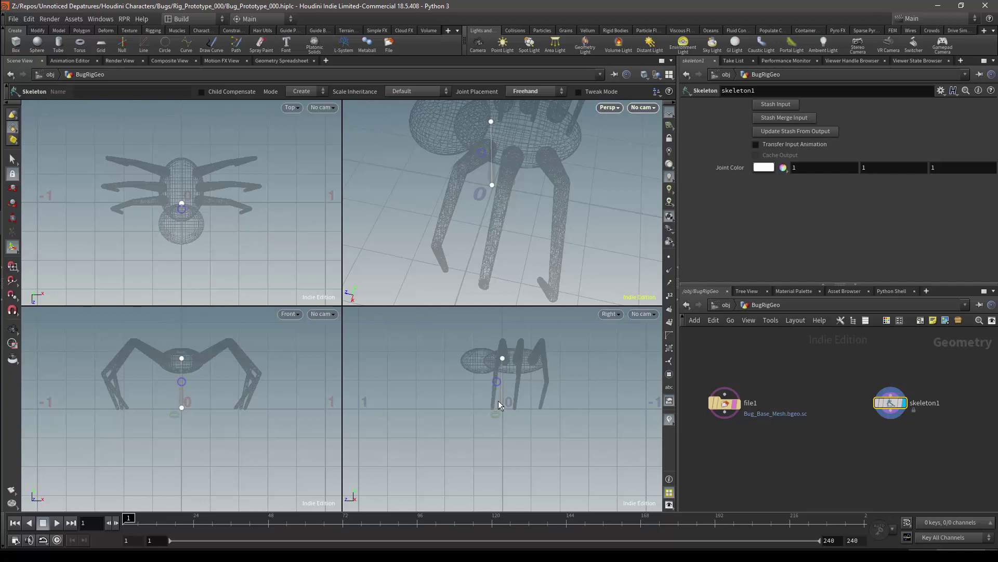
key(ctrl+z)
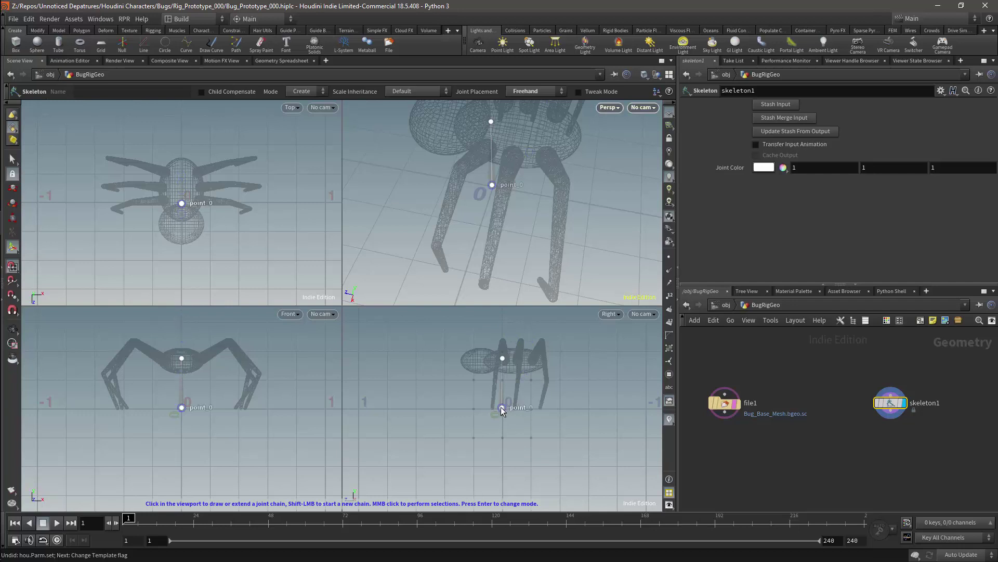
Step: Snap joint point_0 onto the origin in Tweak Mode, then turn Tweak Mode off
click(592, 92)
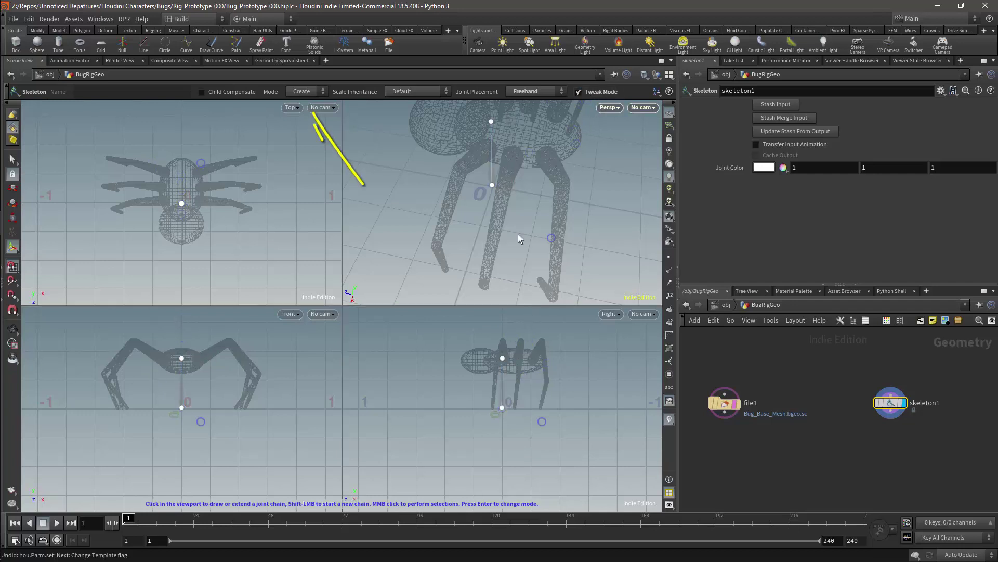
key(Return)
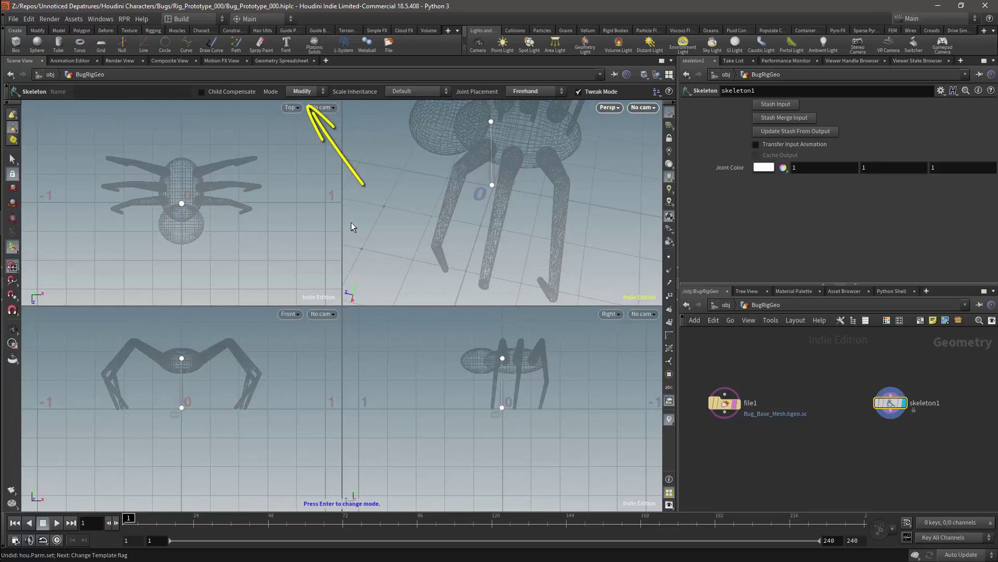
click(507, 410)
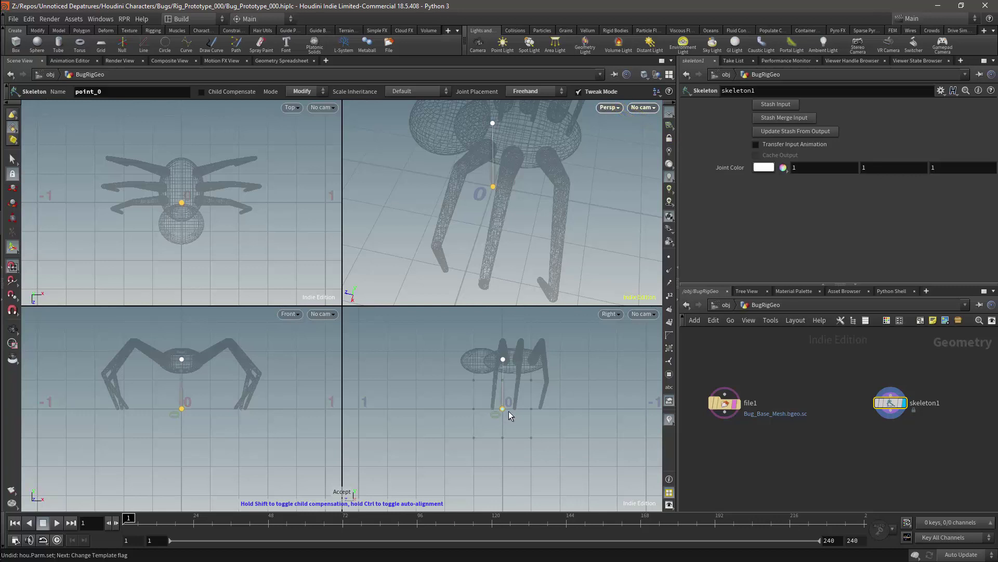
drag(509, 410, 507, 409)
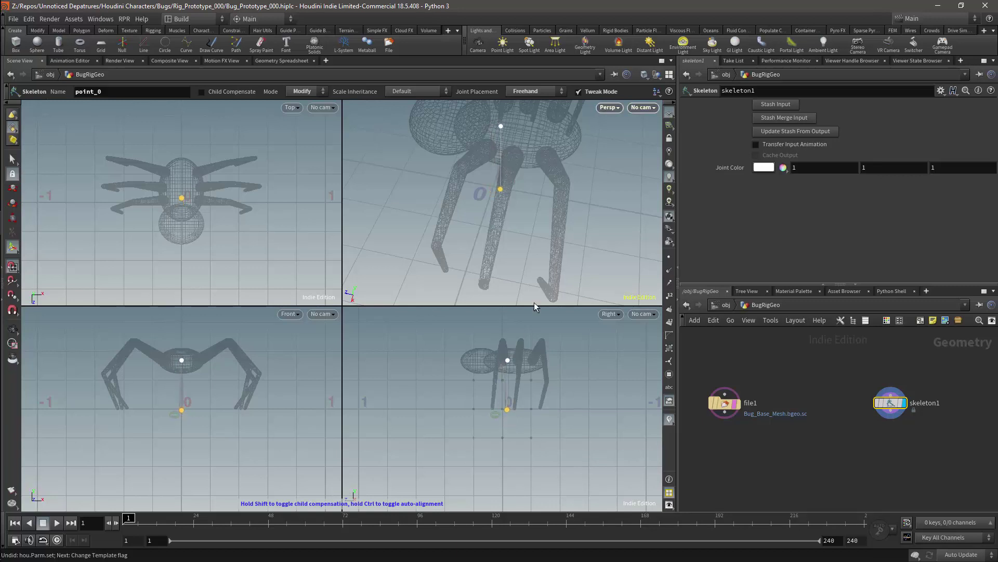
click(582, 91)
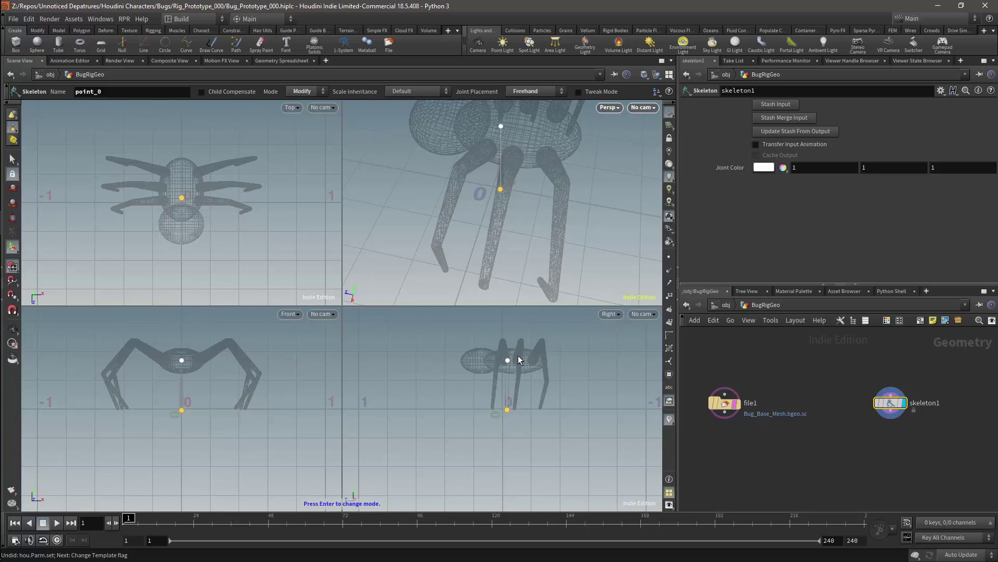
click(507, 410)
Step: Show the joint handle, reposition point_0, and move point_1 to the bug body's centre
right_click(509, 414)
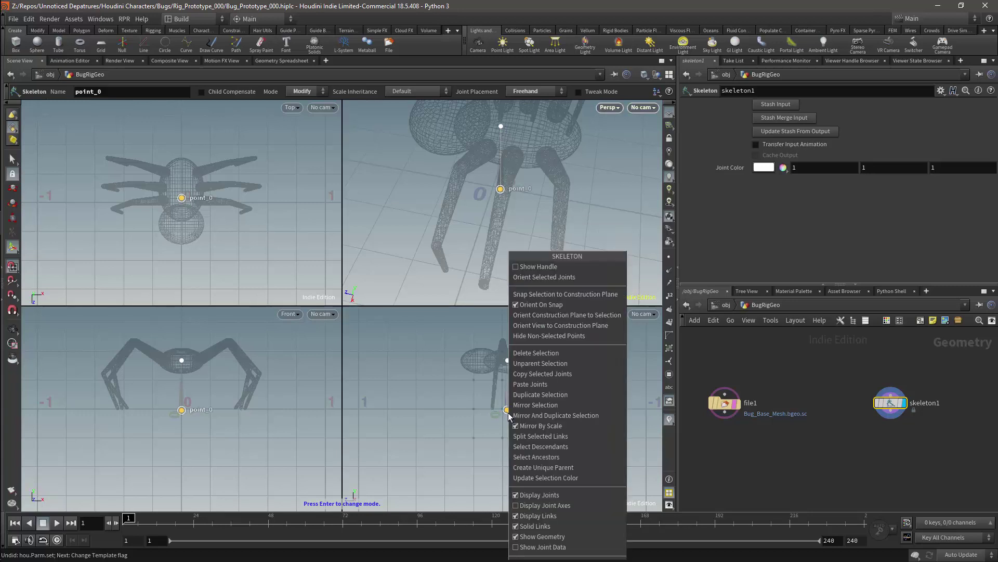
click(549, 267)
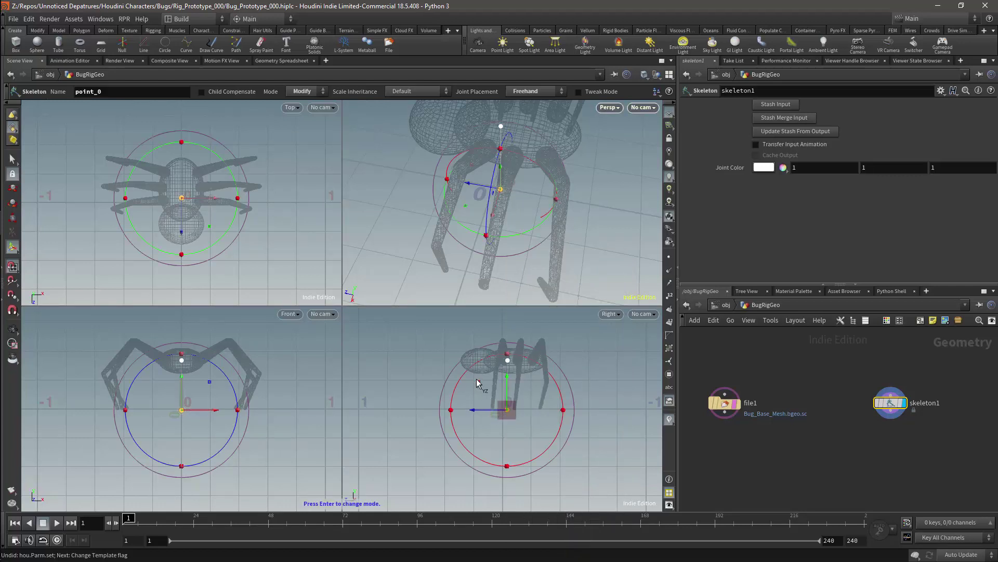
drag(475, 383, 503, 412)
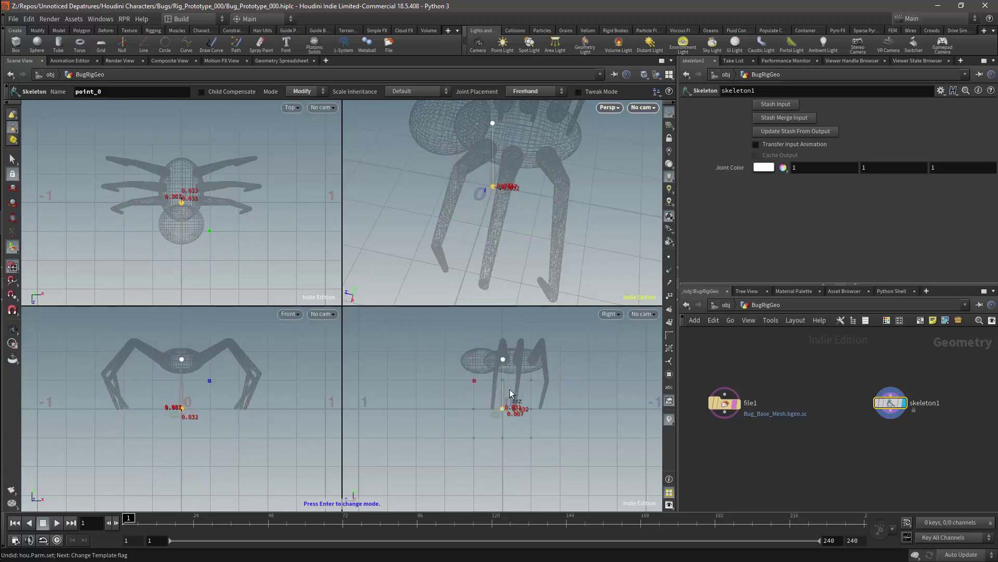
click(504, 362)
drag(504, 364, 523, 374)
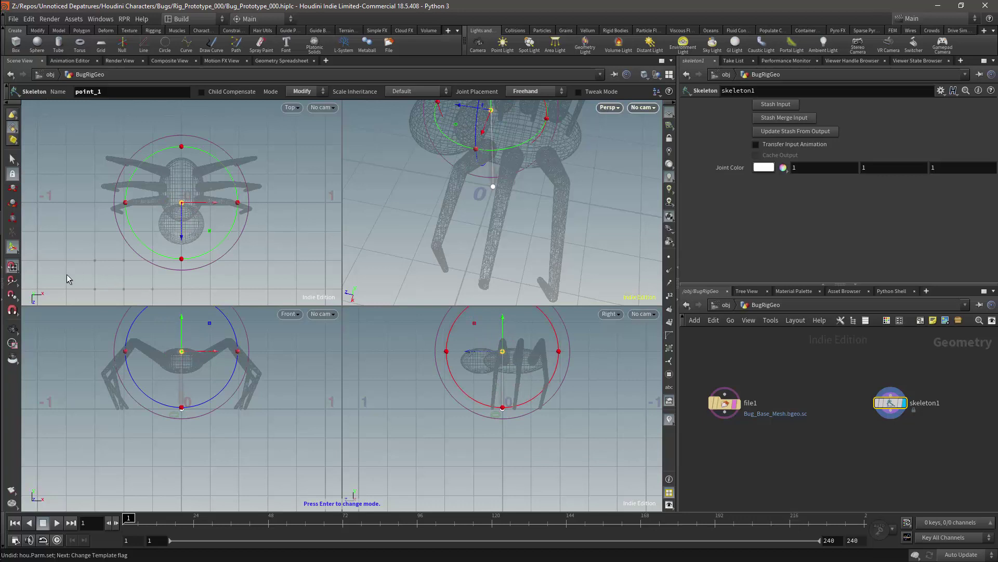
Step: Lower point_1 about 0.05 along Y to line up with the body's centre
drag(504, 320, 496, 334)
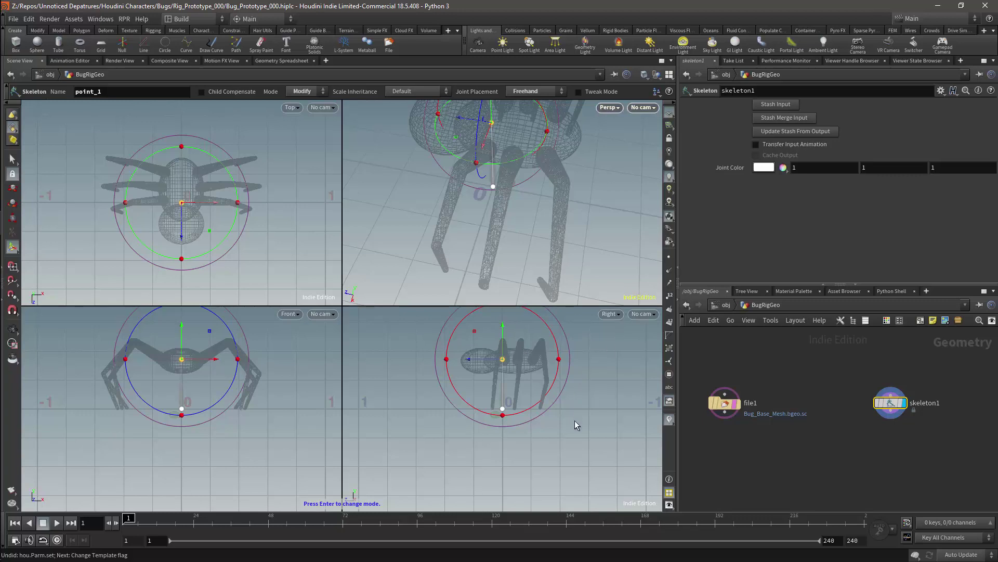
Step: Replace skeleton1's upper joint name point_1 with COG in the Skeleton toolbar Name field
double_click(109, 91)
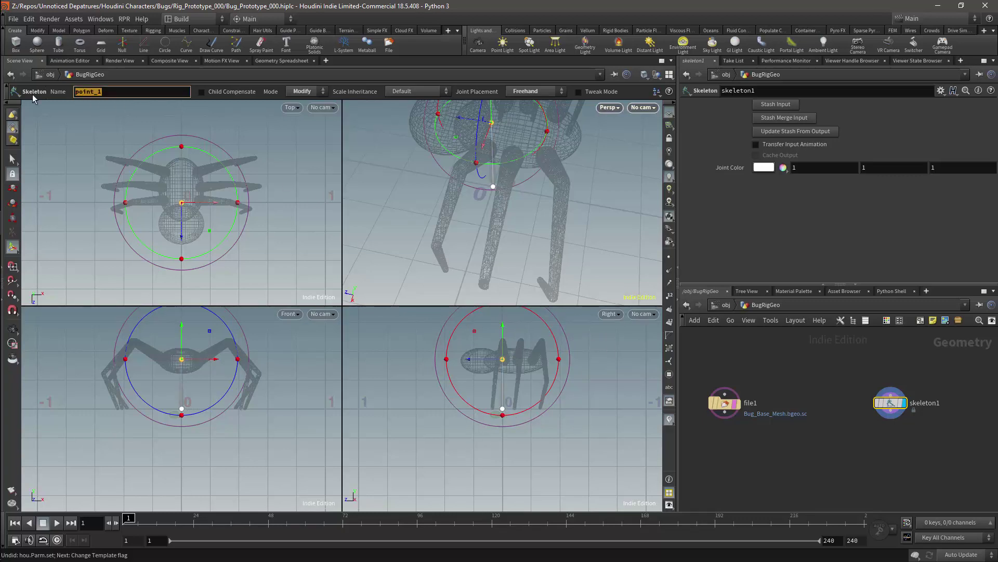
text(cOG)
key(Return)
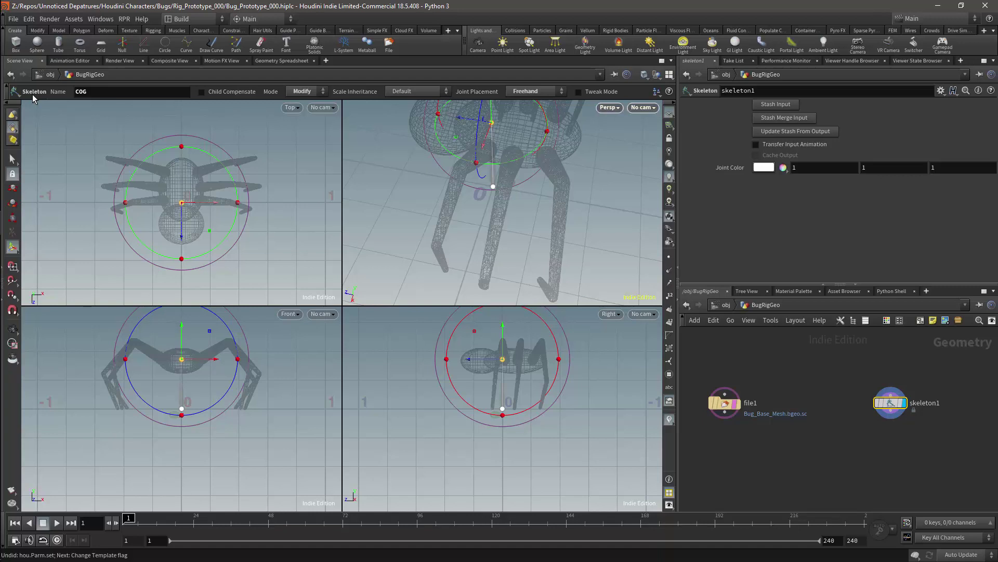
Step: Select skeleton1's bottom joint at the origin and rename it from point_0 to Root
drag(508, 358, 502, 409)
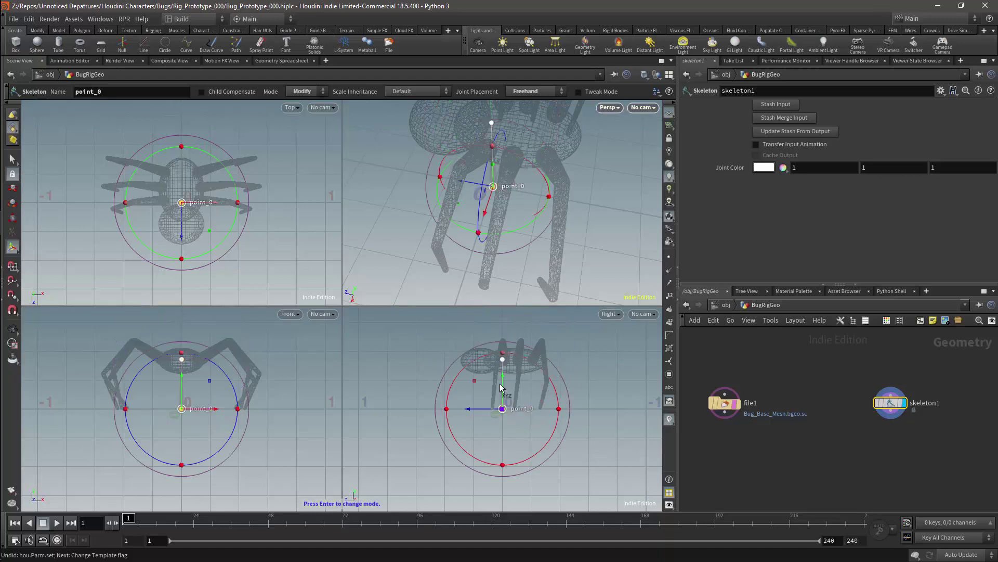
double_click(112, 92)
text(Root)
key(Return)
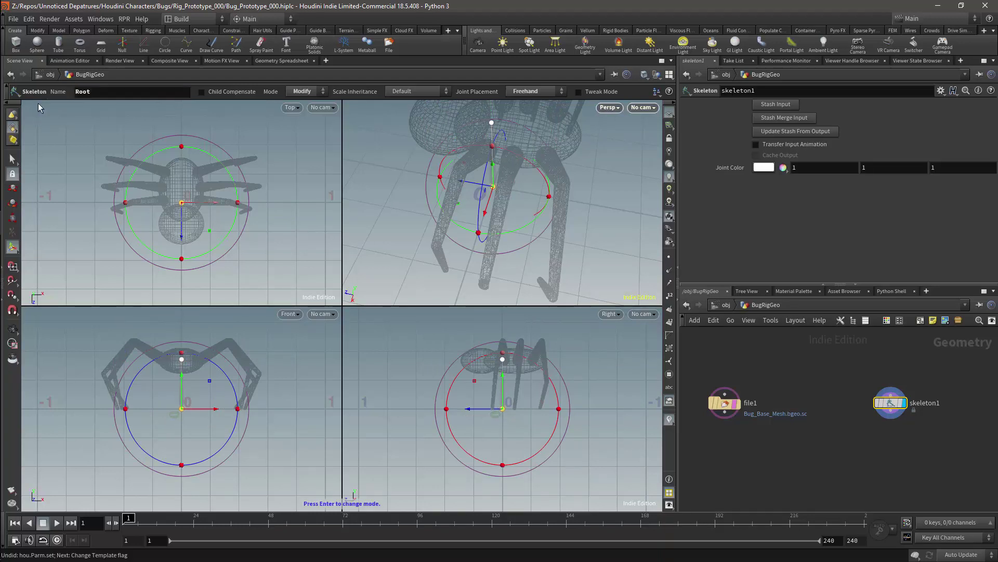